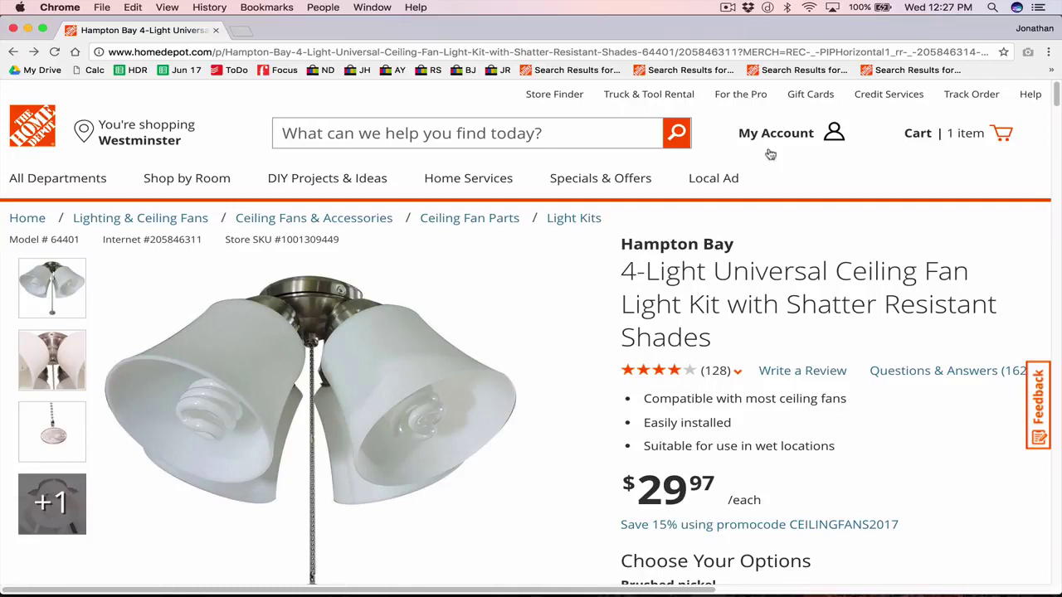
Select the full '4-Light Universal Ceiling Fan Light Kit with Shatter Resistant Shades' title on the Home Depot page.
triple_click(758, 303)
key(super+c)
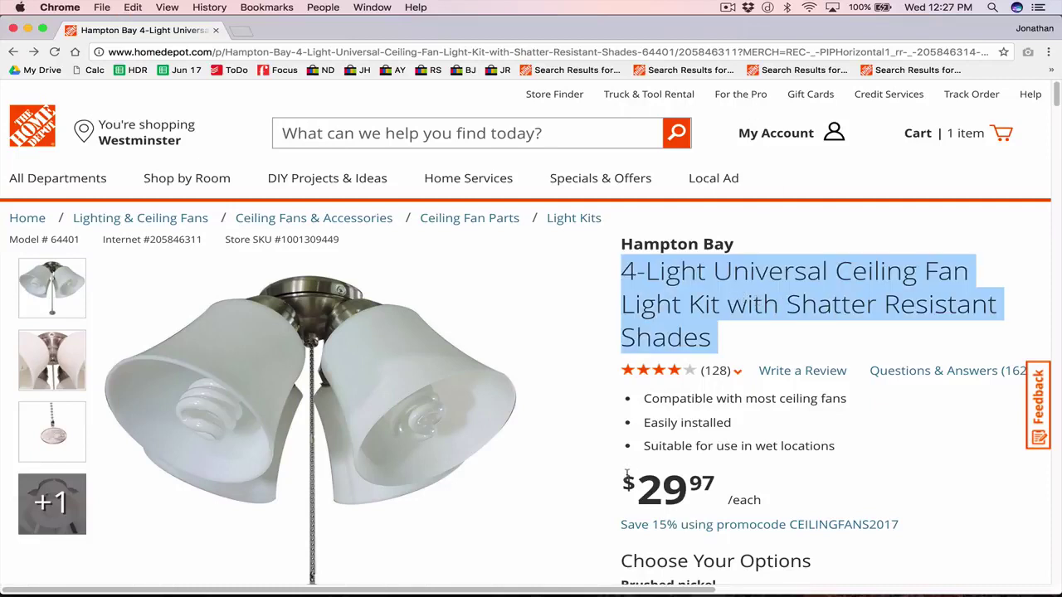
Paste the copied Home Depot product title into the Word document.
mouse_move(538, 595)
click(420, 571)
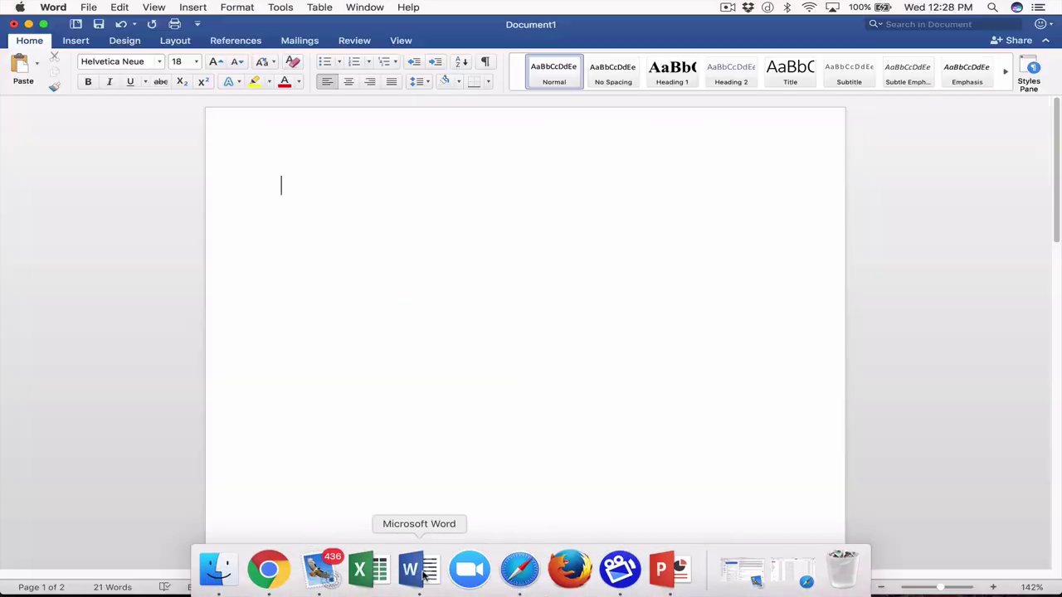
key(super+v)
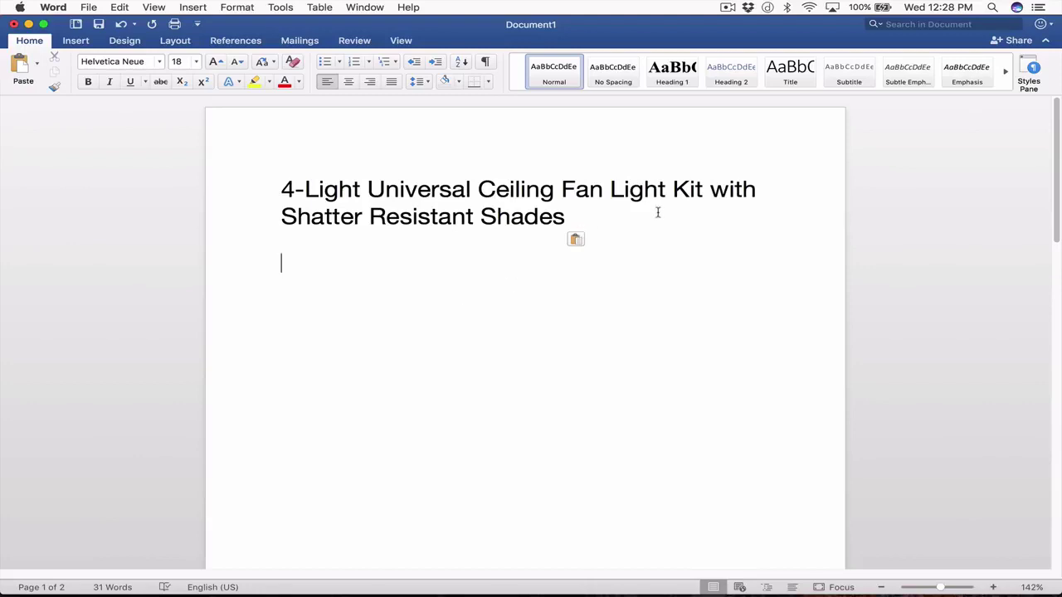
Delete 'with' and move 'Universal' to just before 'Shatter' in the title.
click(729, 190)
double_click(730, 189)
key(BackSpace)
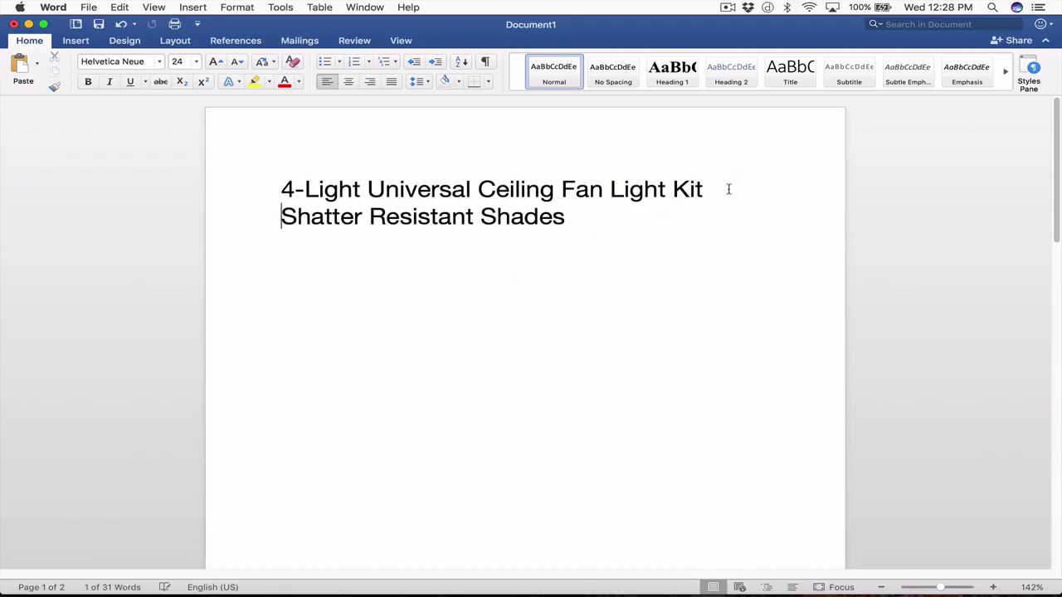
double_click(440, 195)
key(super+c)
key(BackSpace)
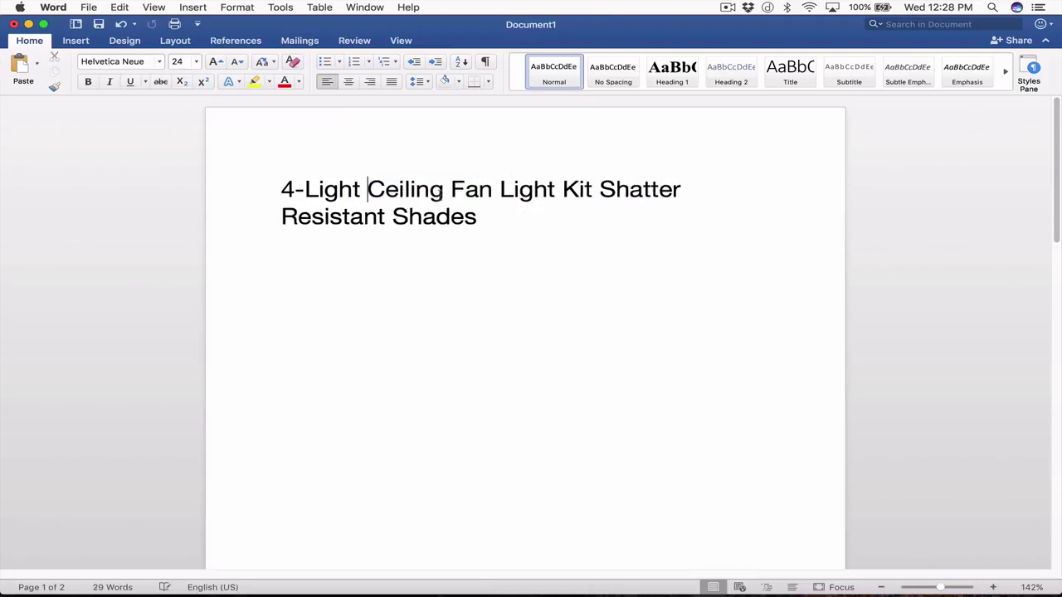
click(600, 189)
key(super+v)
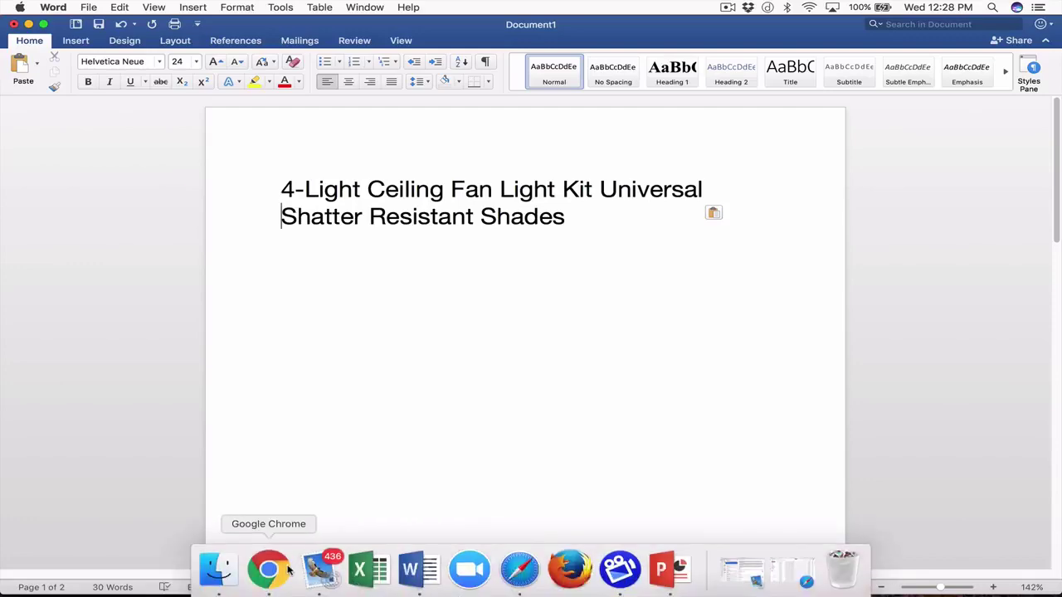
click(286, 570)
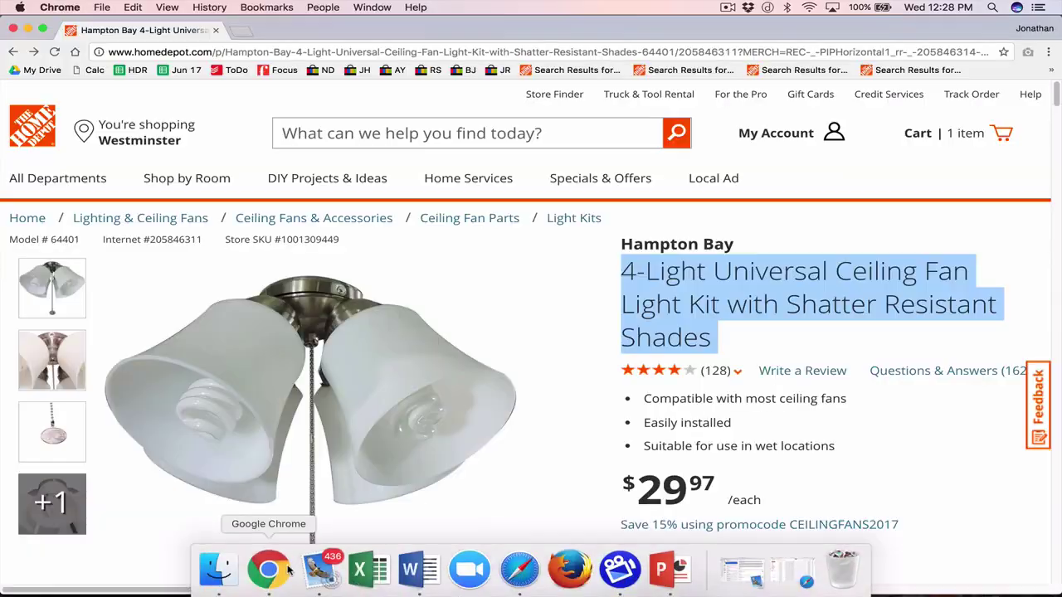
Scroll the Home Depot page down to the Product Overview listing the brushed nickel finish.
click(612, 328)
scroll(608, 340, down, 5)
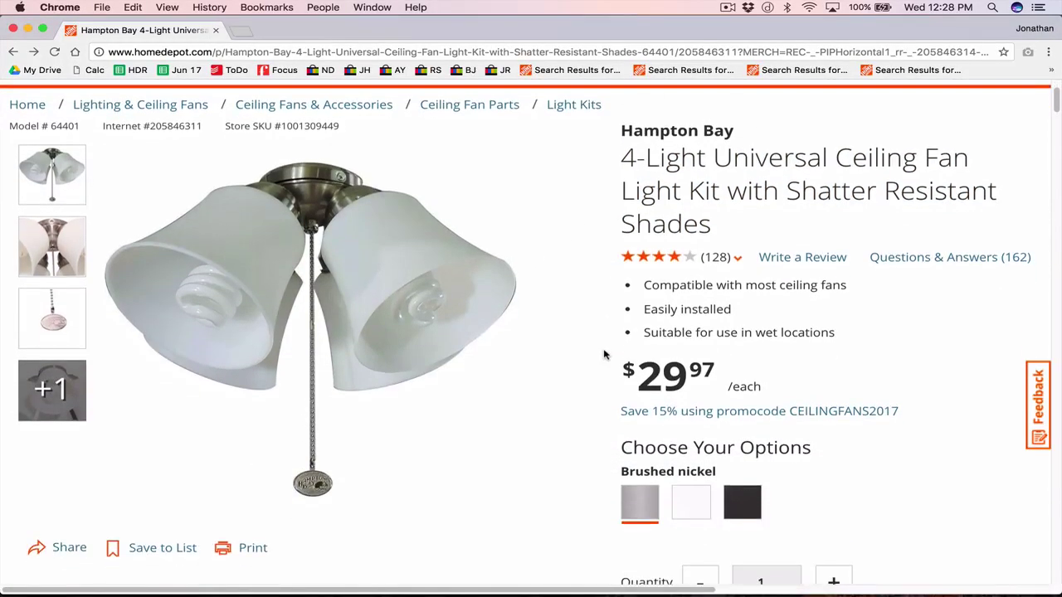
scroll(604, 355, down, 20)
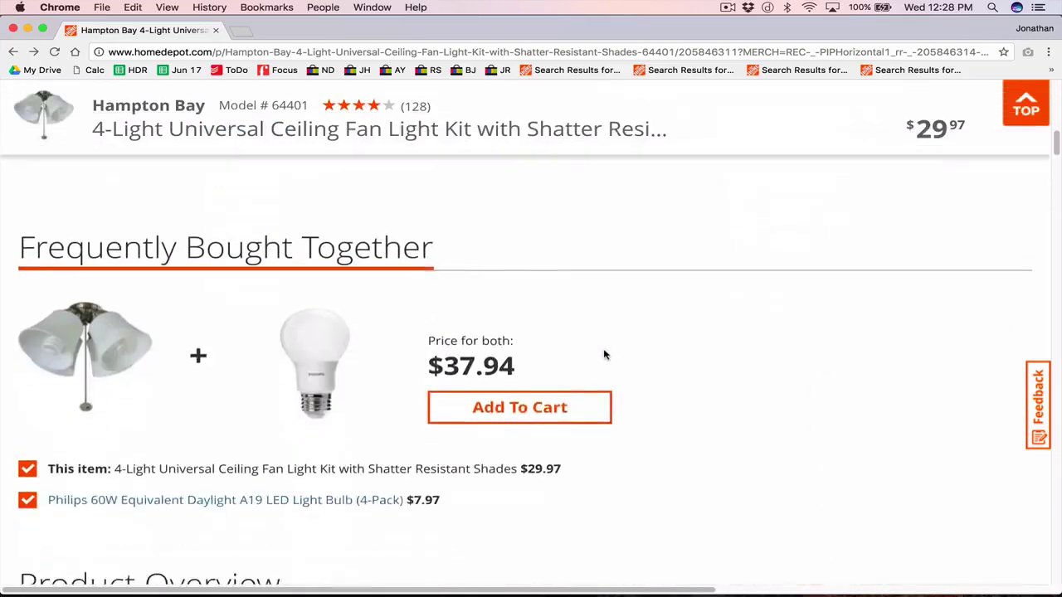
scroll(604, 356, down, 2)
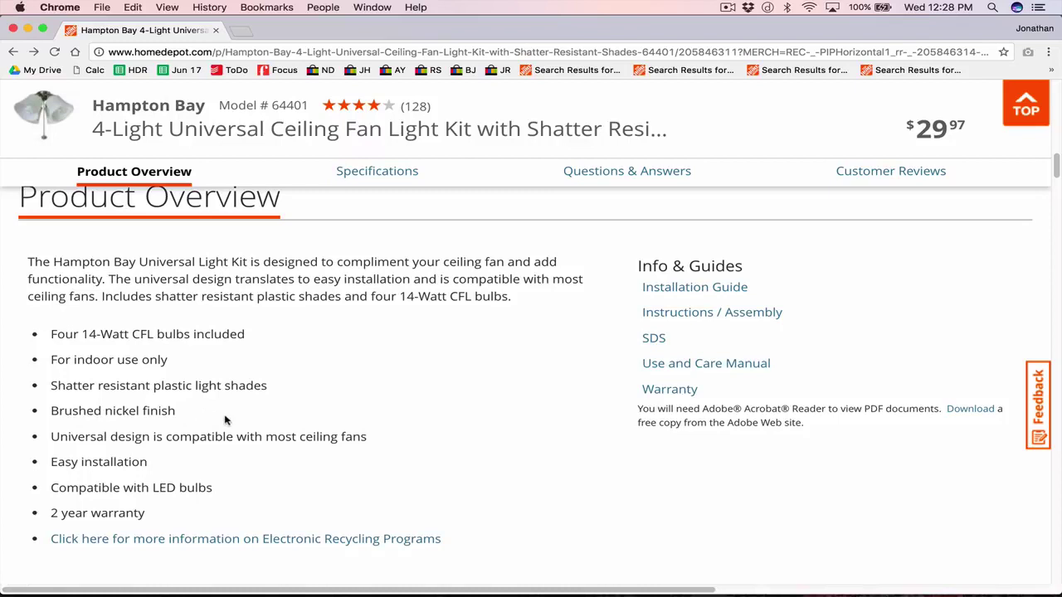
Append 'Brushed Nickel Finish' after 'Shades' in the Word title.
mouse_move(368, 571)
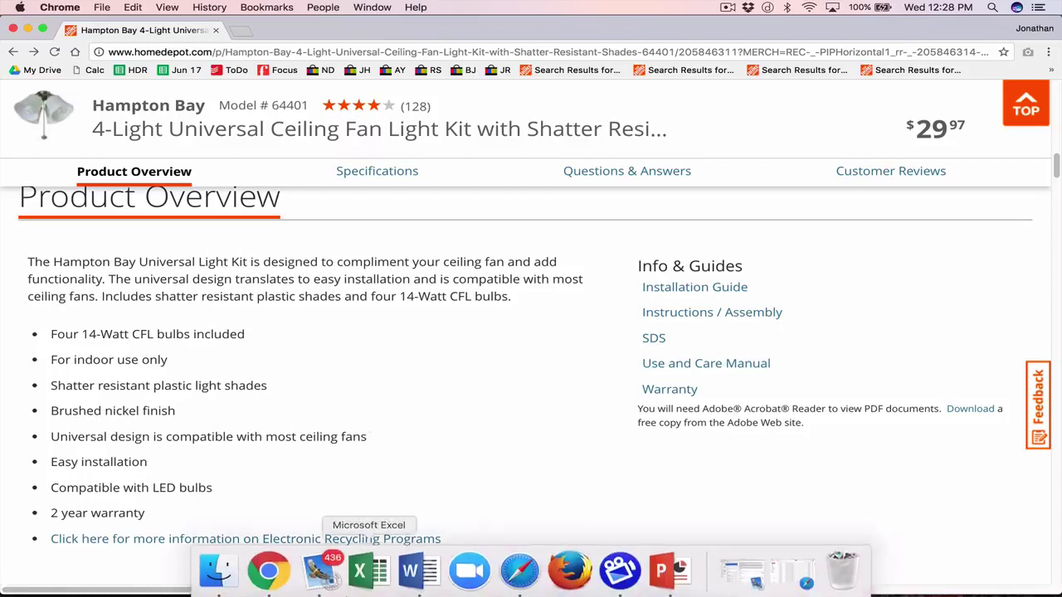
click(421, 571)
click(575, 217)
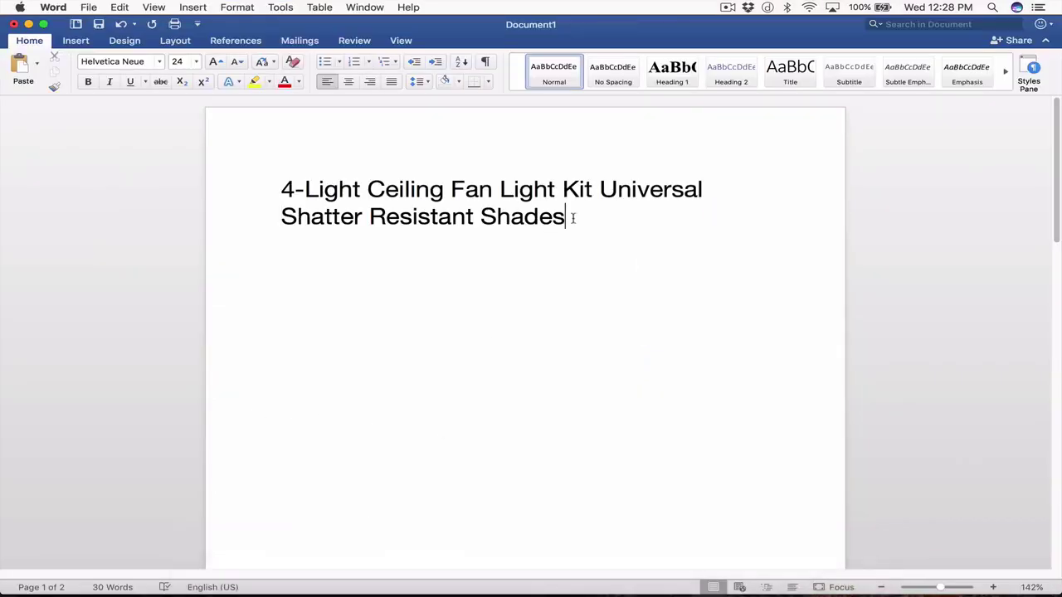
text(Brushed Ni)
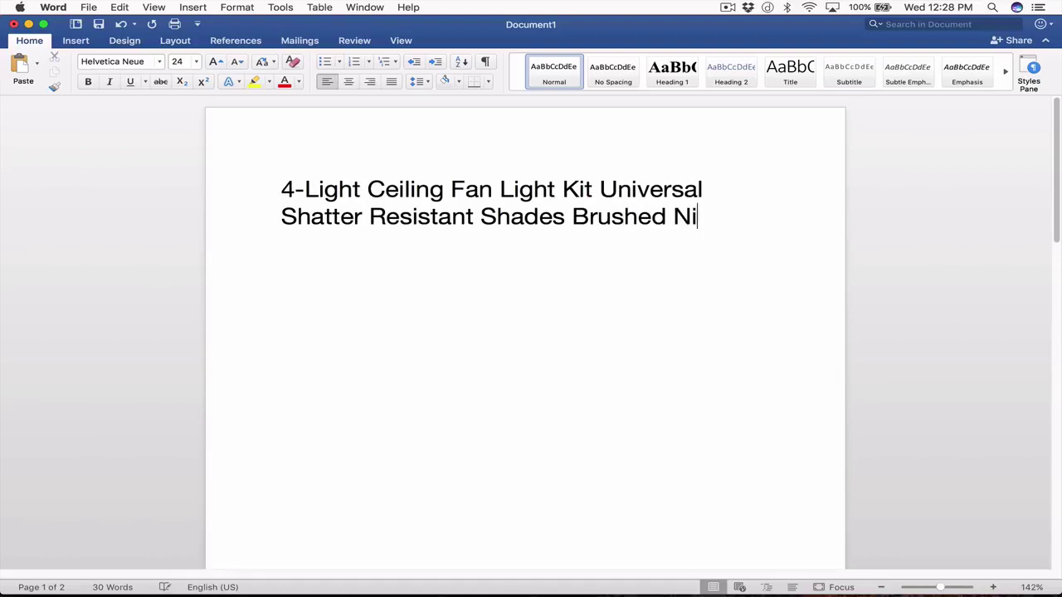
text(ckel Finish)
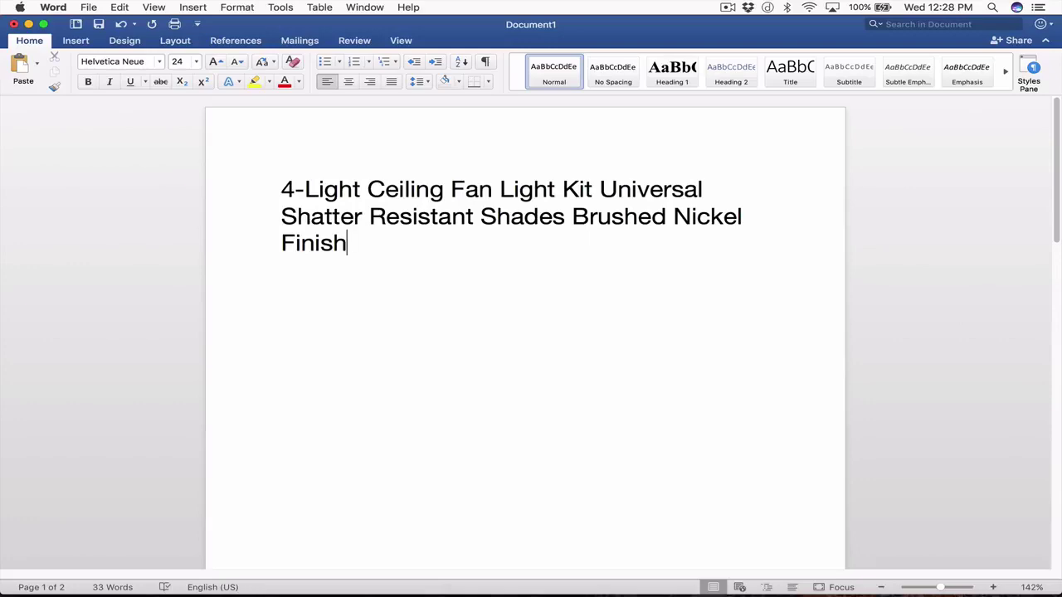
Open the recommended Westinghouse 3-Light Brushed Nickel kit and select its product title.
mouse_move(518, 572)
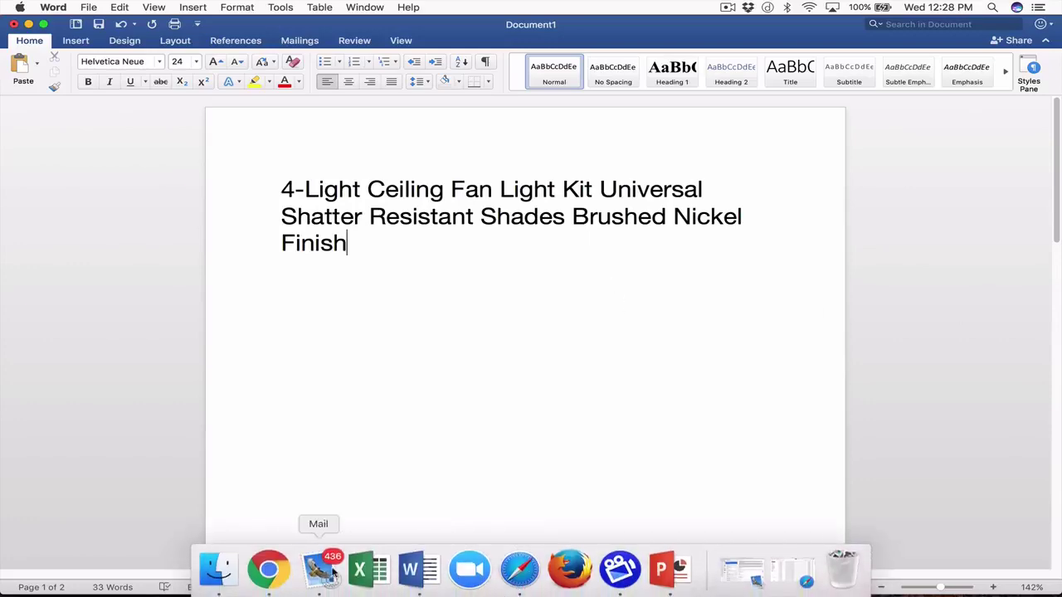
click(268, 569)
scroll(416, 386, up, 10)
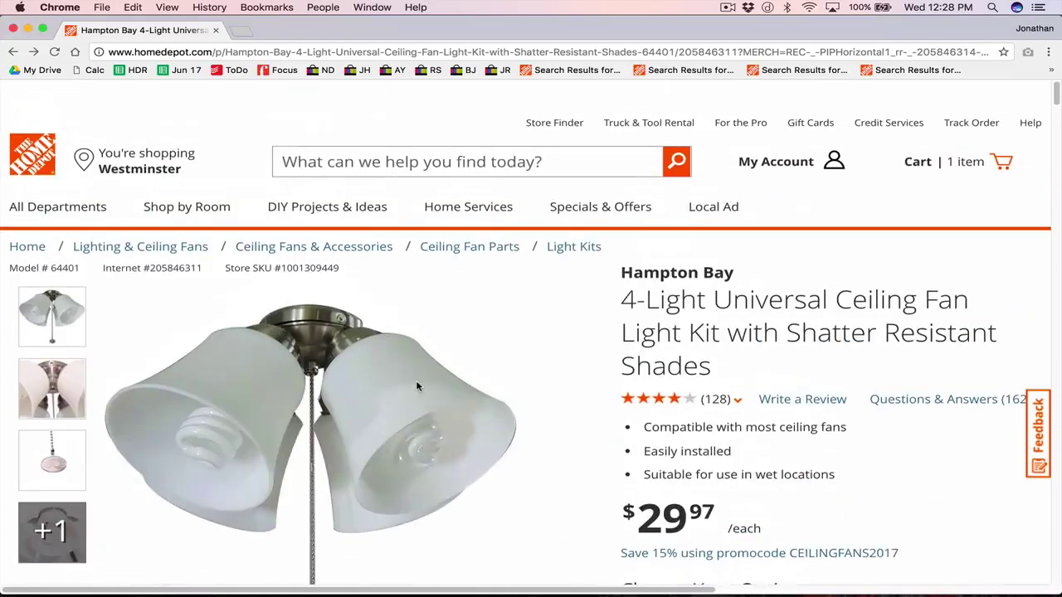
scroll(415, 385, down, 1)
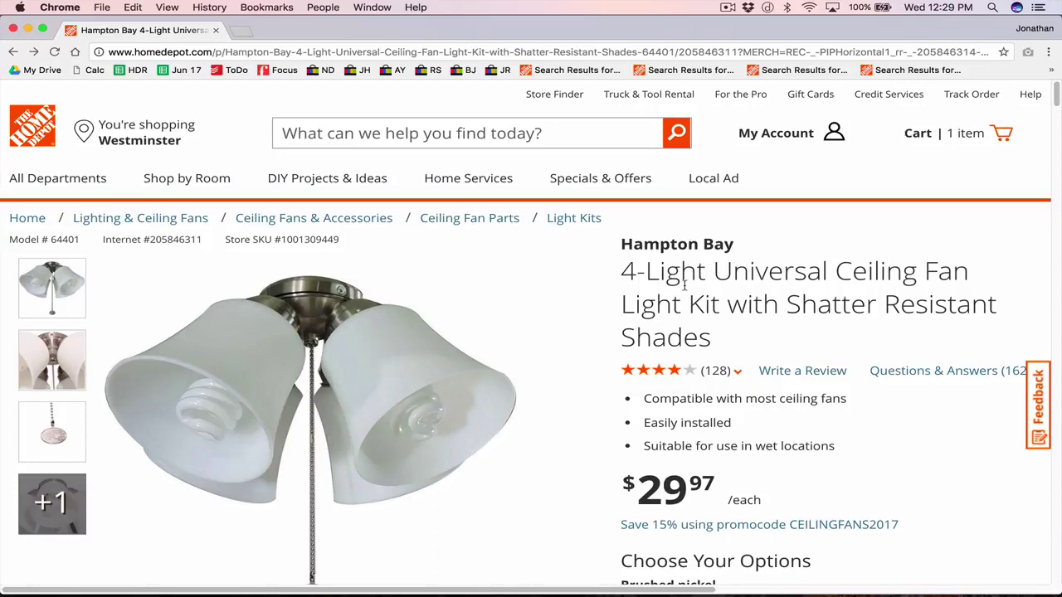
scroll(670, 304, down, 3)
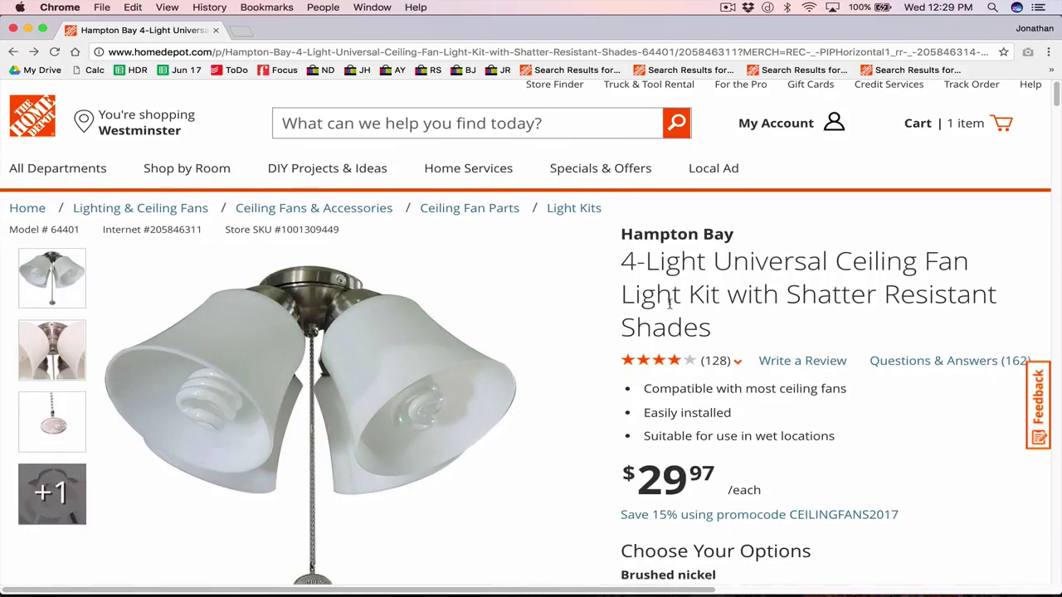
scroll(669, 304, down, 15)
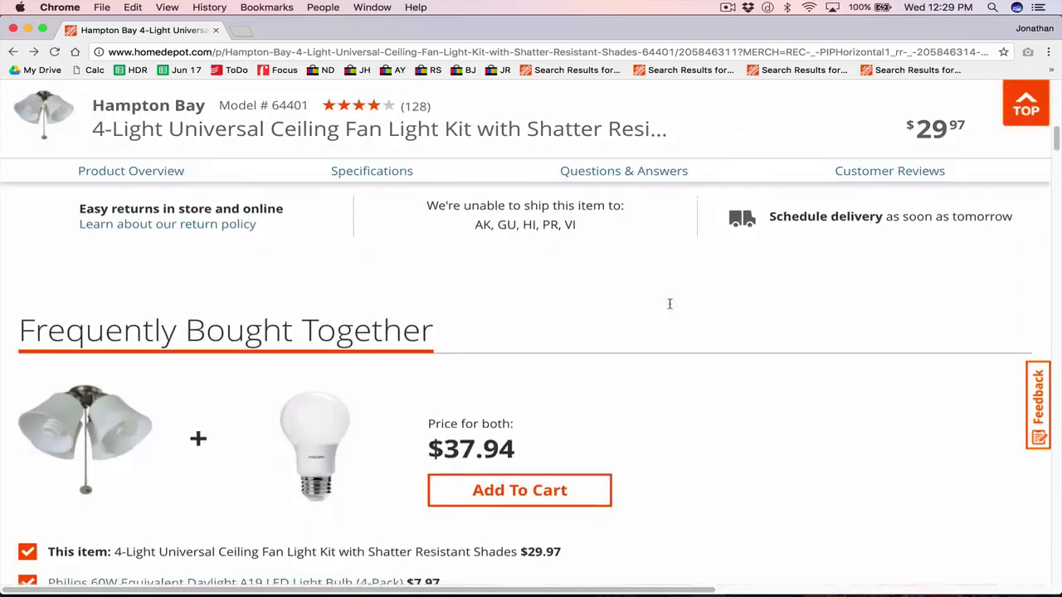
scroll(641, 385, down, 20)
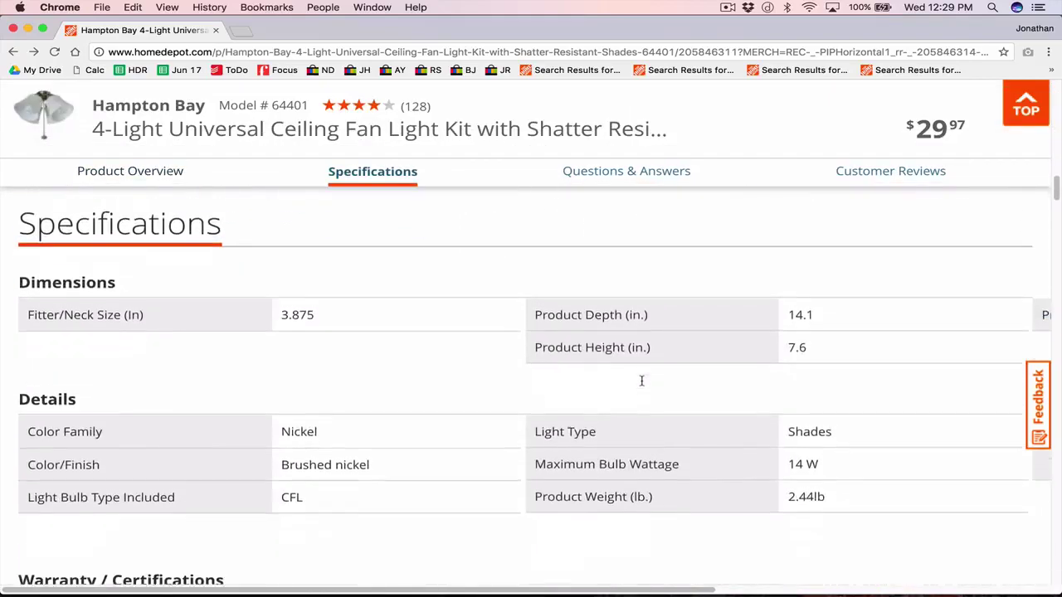
scroll(651, 389, right, 2)
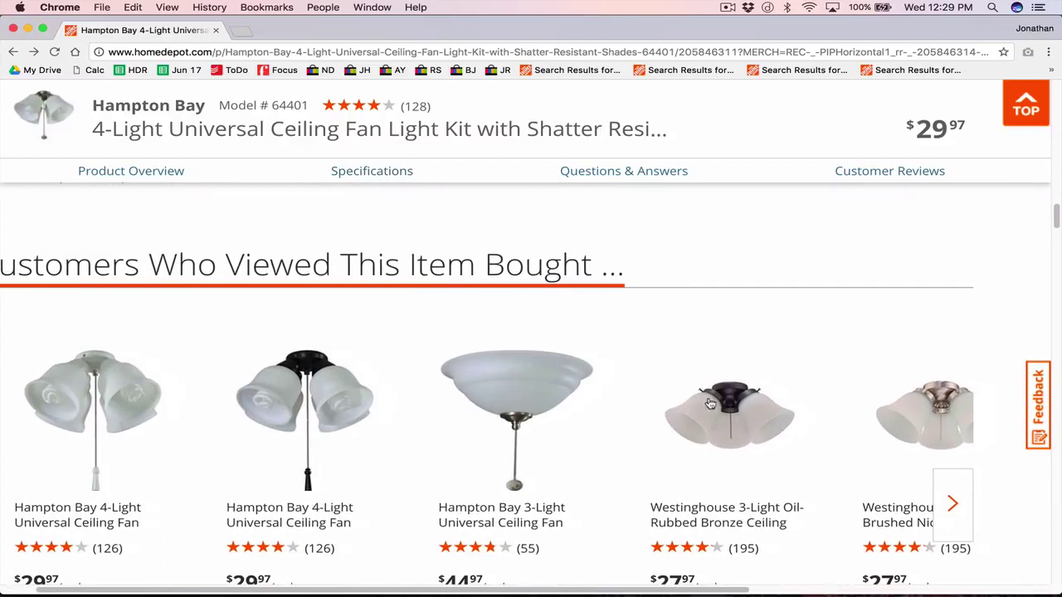
click(921, 426)
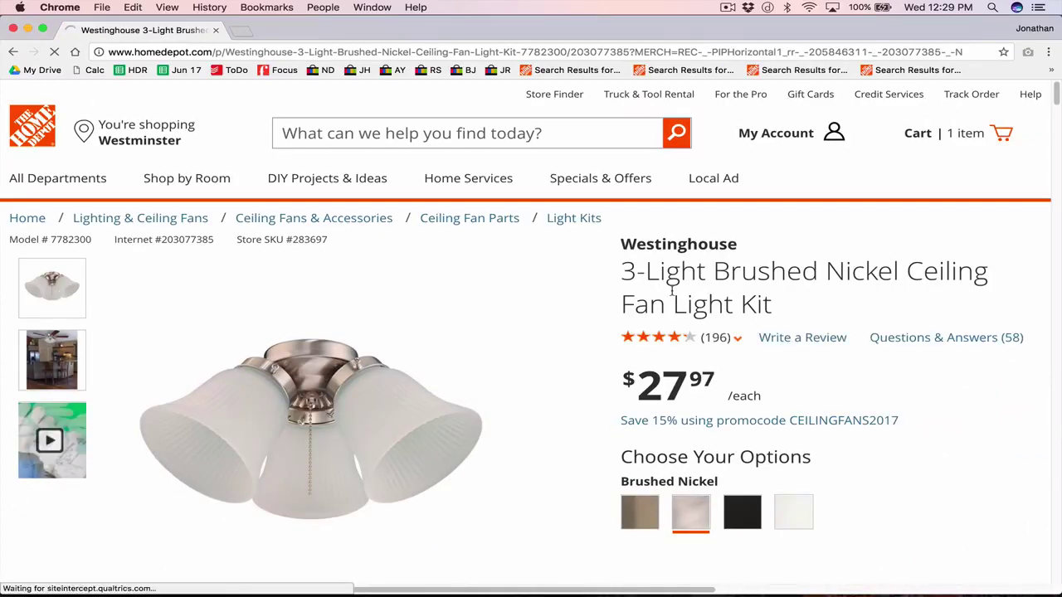
triple_click(672, 295)
key(cmd+c)
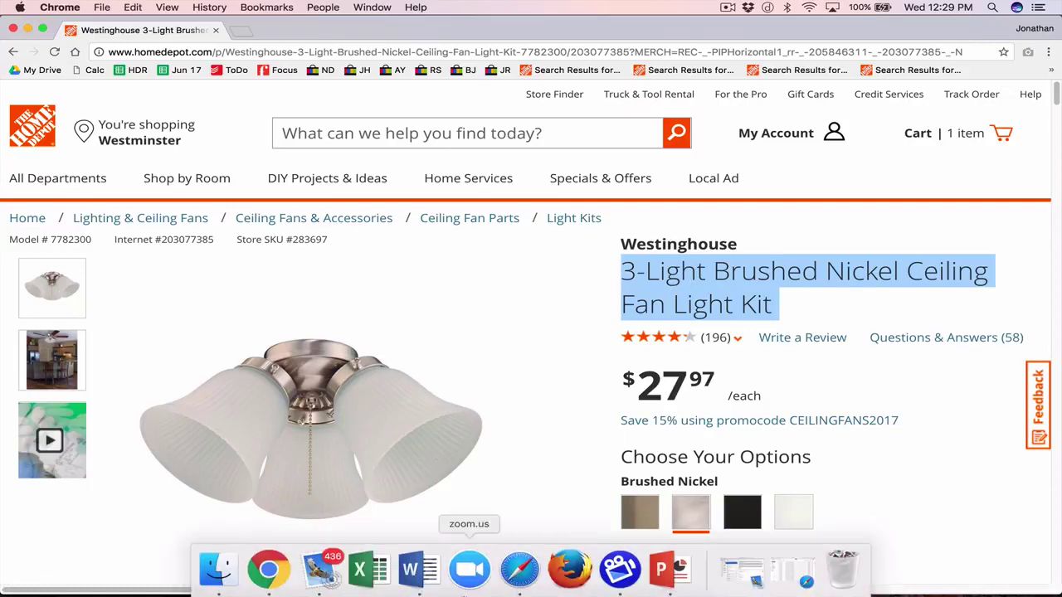
Paste the Westinghouse title on a new line below the first title.
click(419, 581)
key(Return)
key(Return)
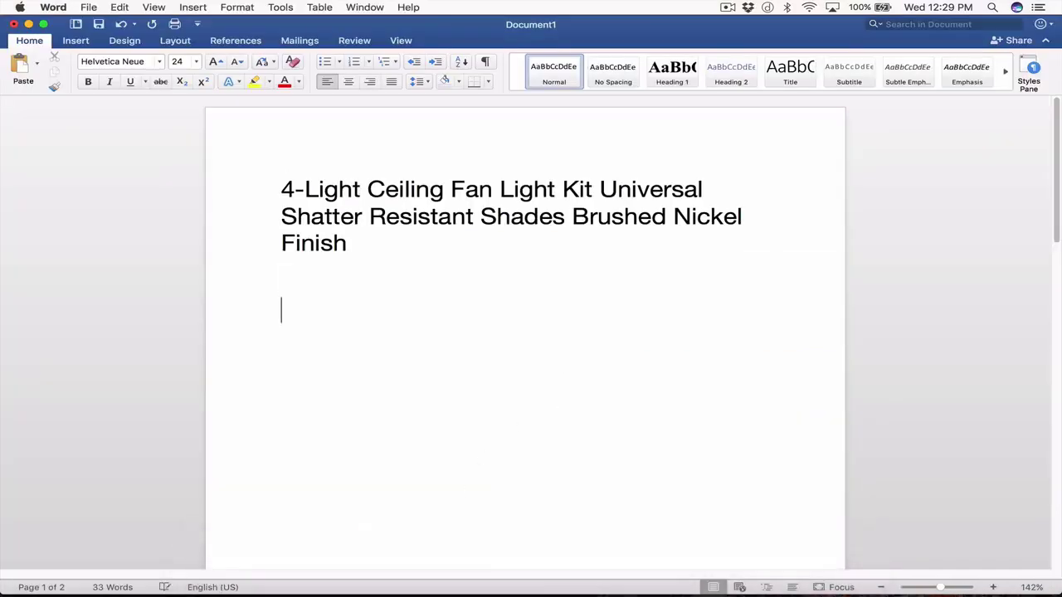
key(cmd+v)
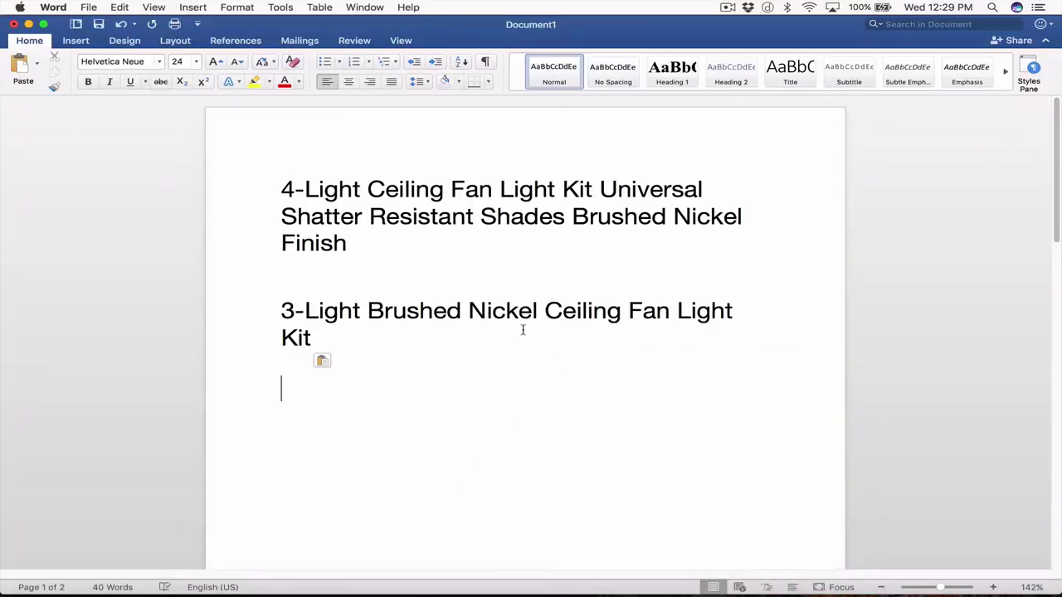
Move 'Brushed Nickel' after 'Kit' at the end of the second title.
click(543, 311)
mouse_move(533, 312)
mouse_down()
mouse_move(396, 294)
mouse_move(378, 302)
mouse_up()
key(cmd+x)
click(615, 315)
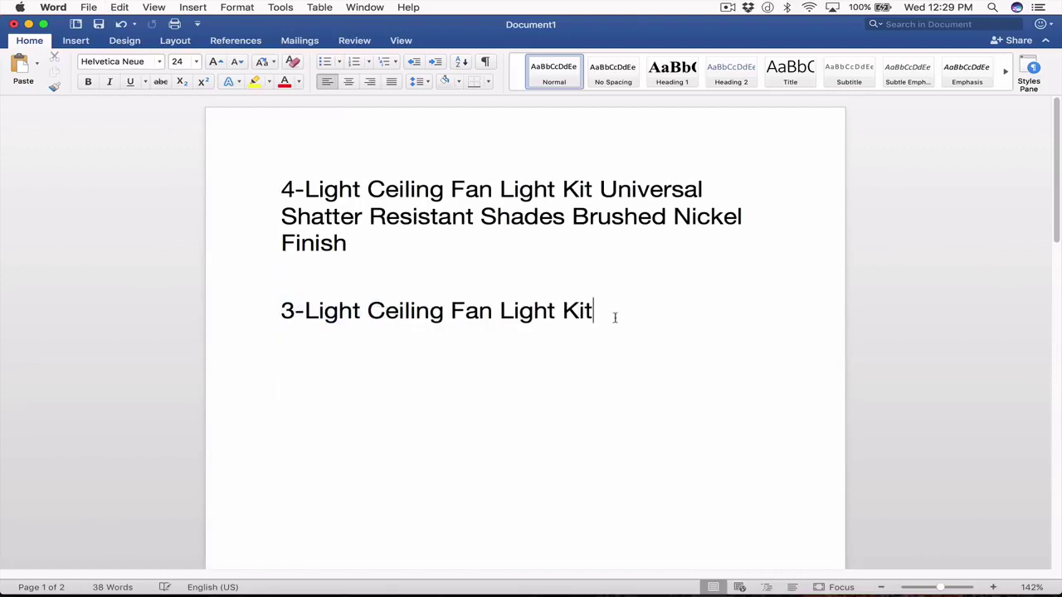
key(cmd+v)
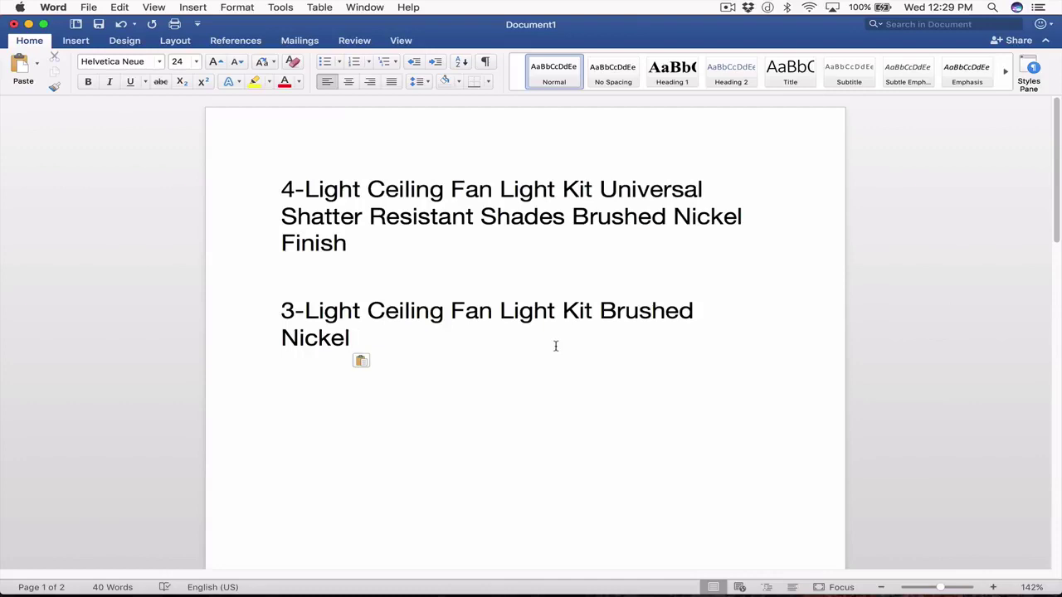
mouse_move(365, 581)
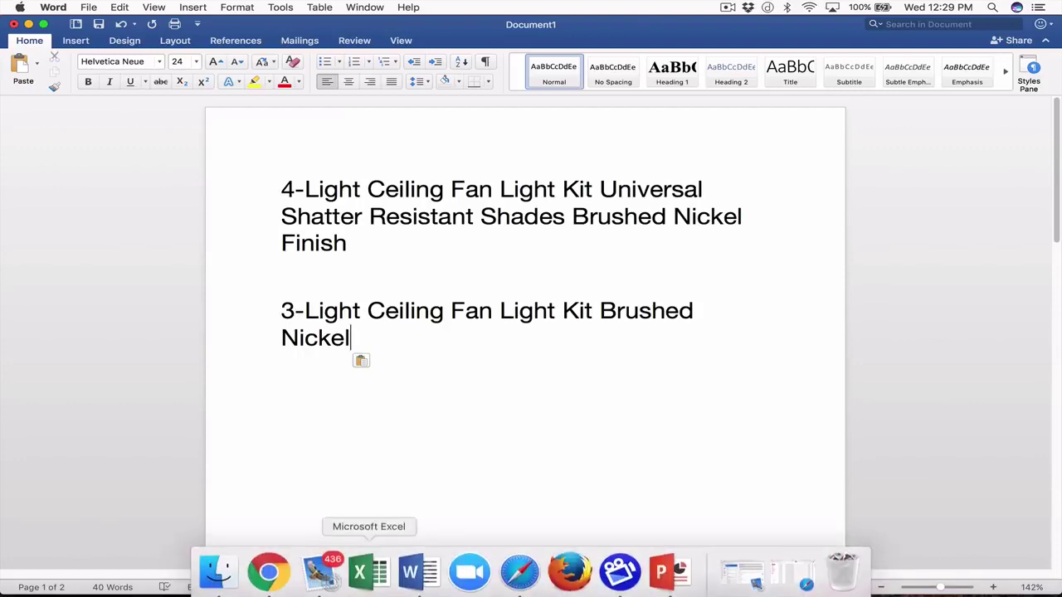
Scroll the Westinghouse page to the Product Overview describing the frosted ribbed glass shades.
click(268, 570)
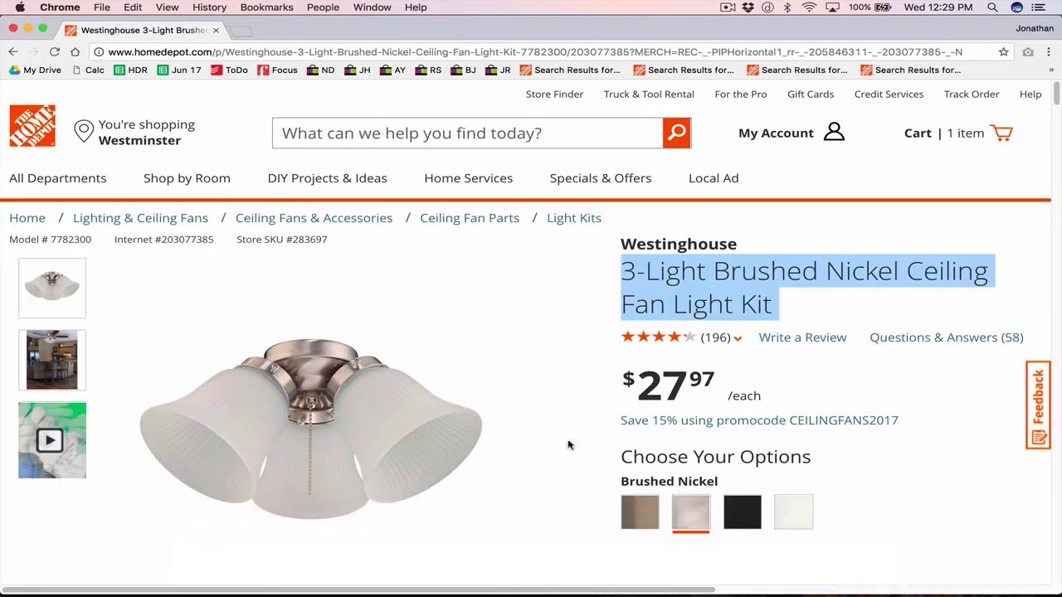
scroll(586, 451, down, 5)
scroll(587, 451, down, 10)
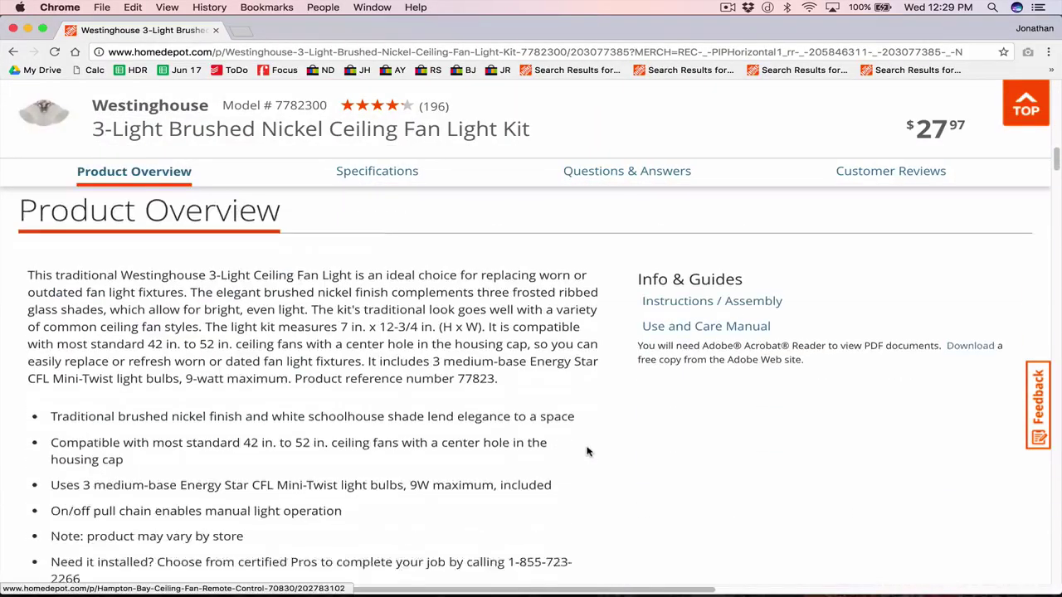
scroll(571, 411, up, 1)
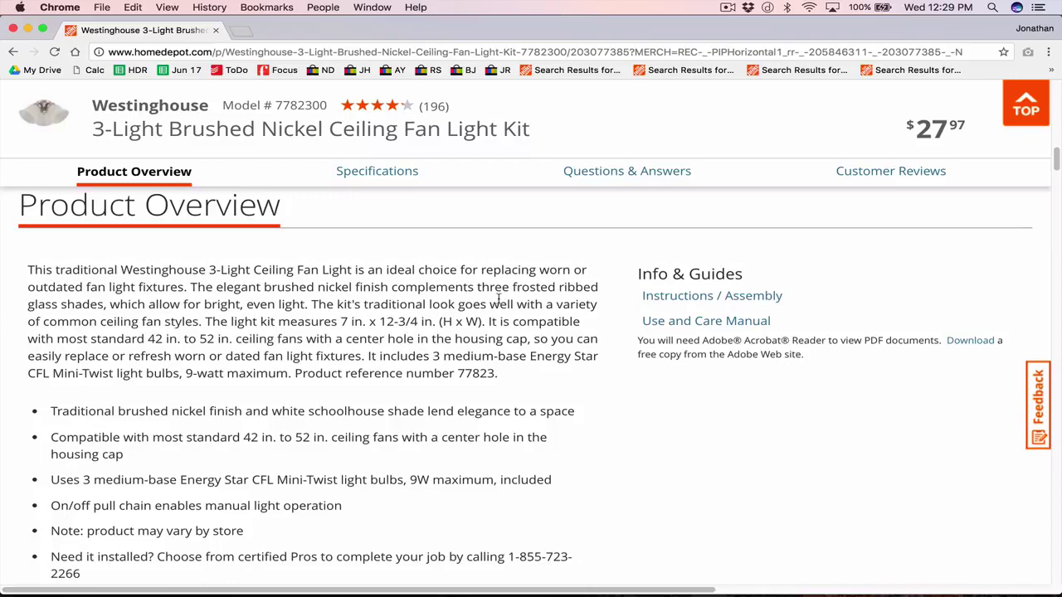
Add 'Frosted Ribbed Glass Shades' after 'Nickel' in the second Word title.
click(415, 571)
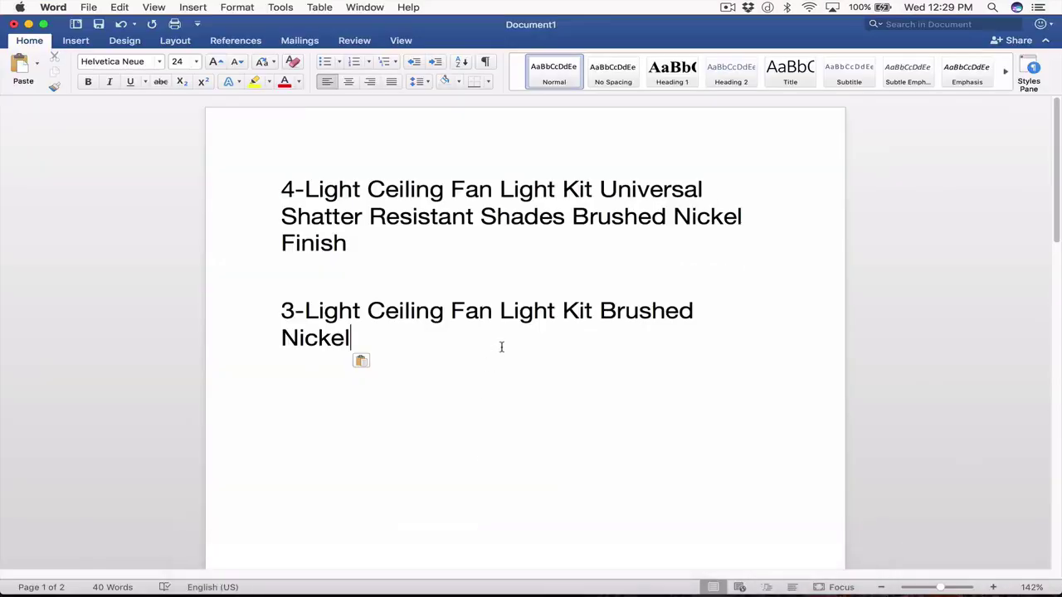
text(Frosted )
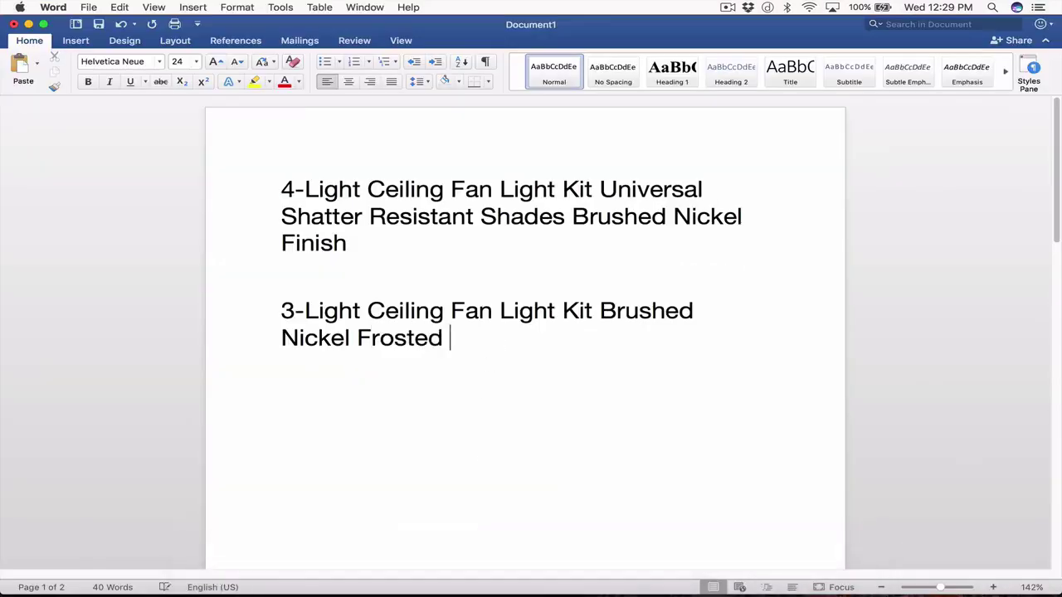
text(Ribbed Glass S)
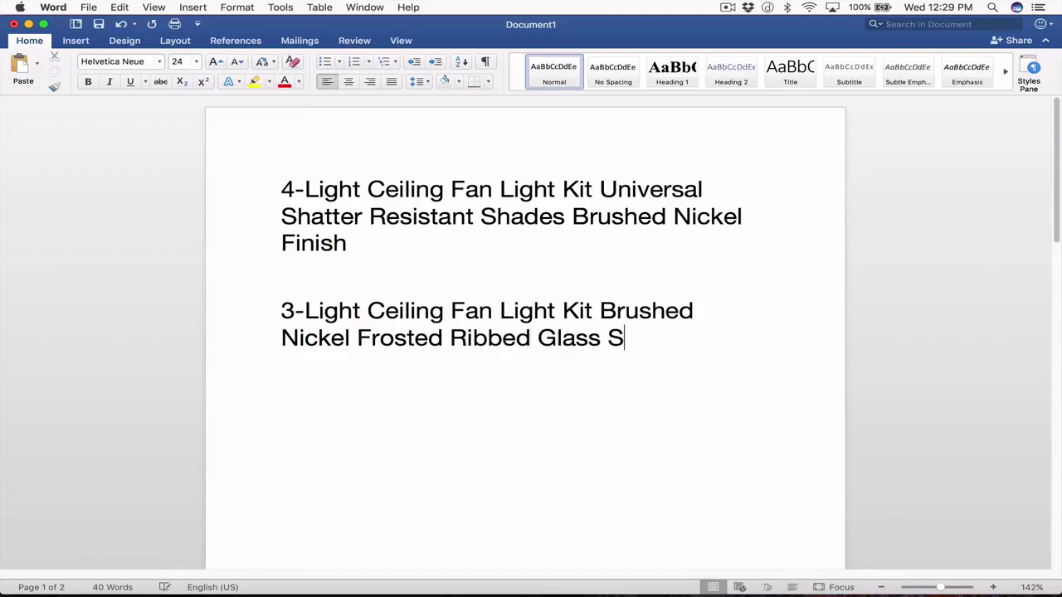
text(hades)
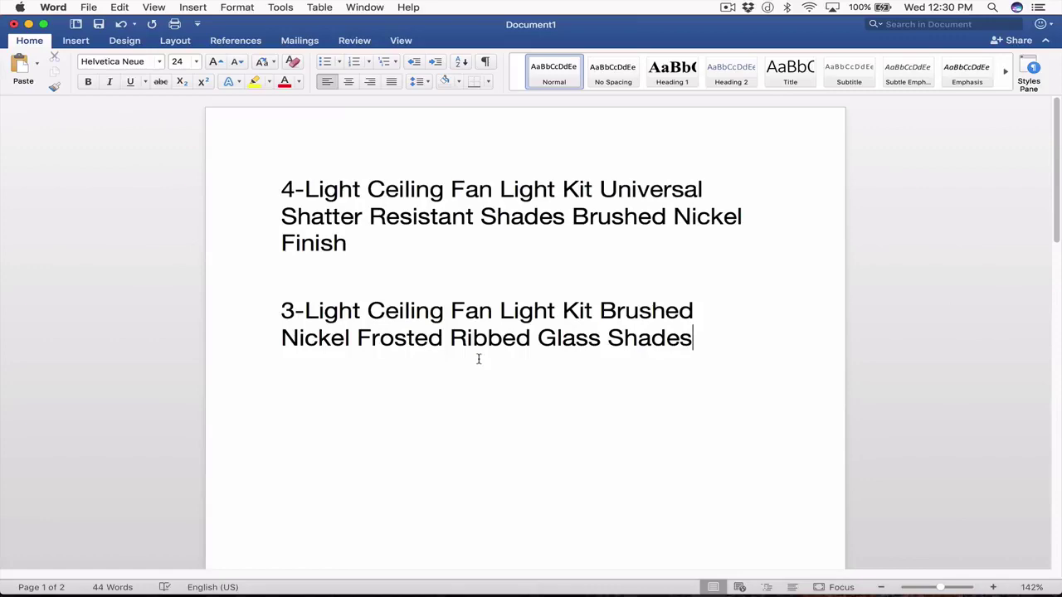
Scroll through the Westinghouse page's Overview, Specifications, Q&A and Reviews, then back to the $27.97 title.
mouse_move(357, 577)
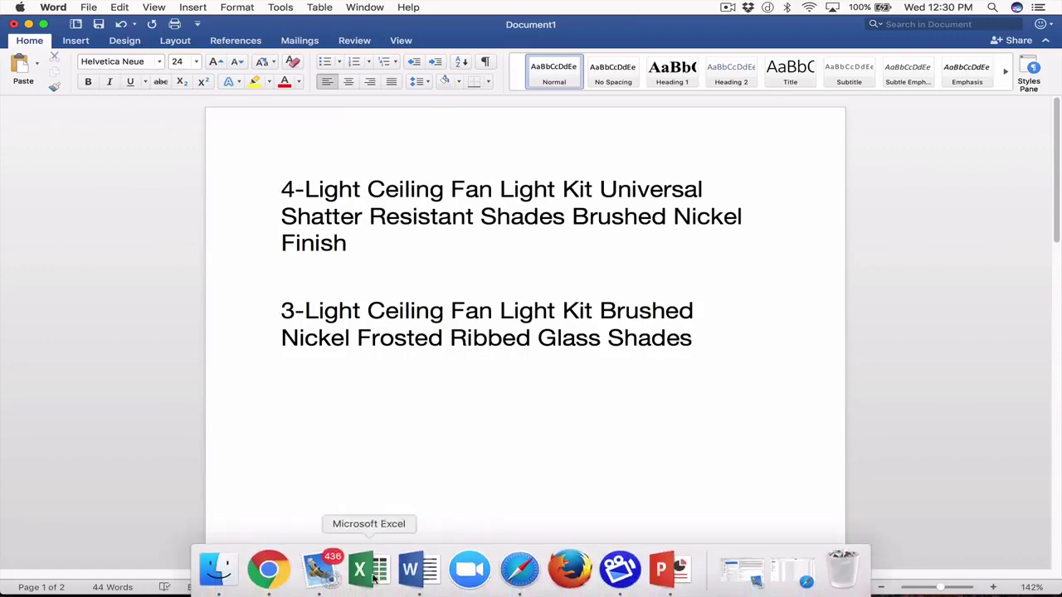
click(268, 569)
scroll(375, 419, up, 10)
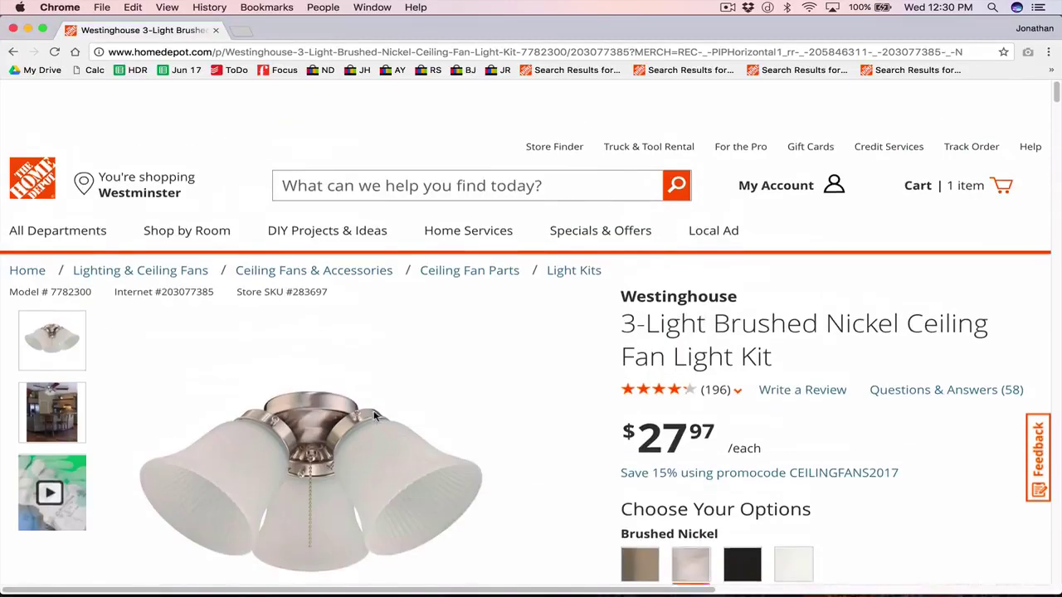
scroll(375, 415, down, 2)
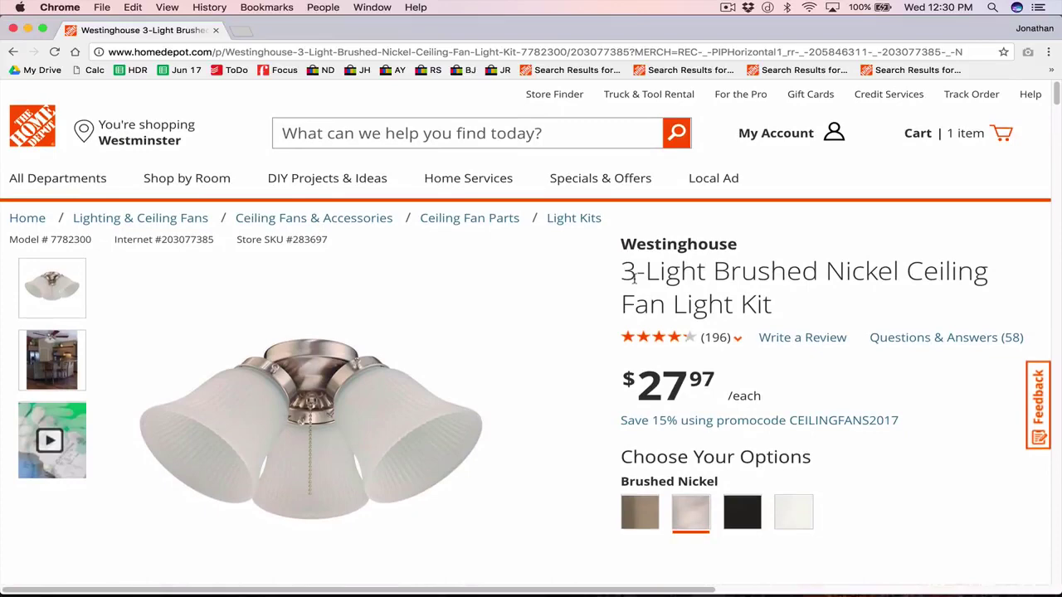
scroll(634, 282, down, 10)
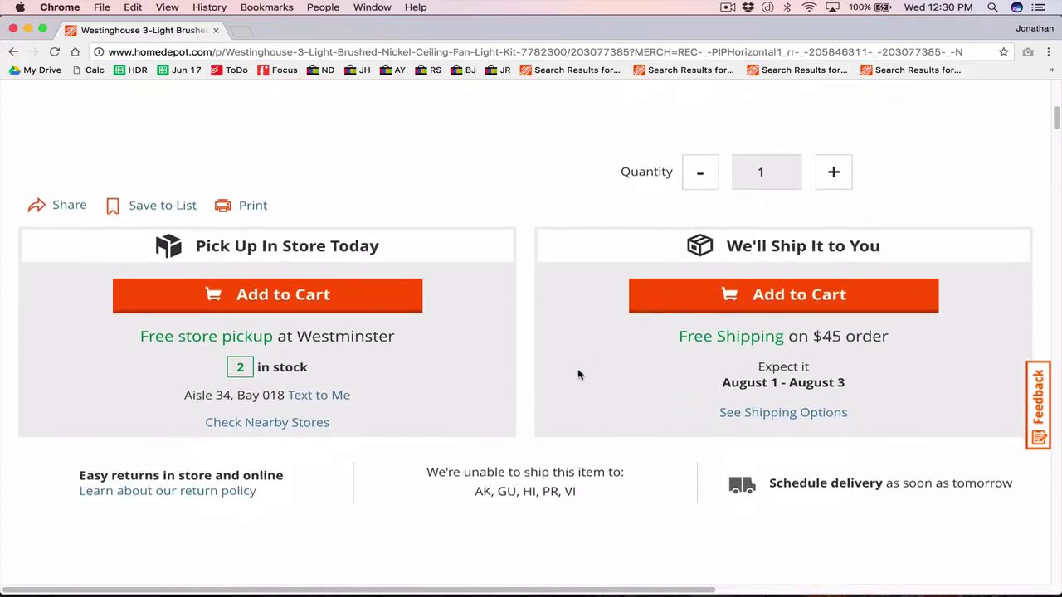
scroll(579, 375, down, 15)
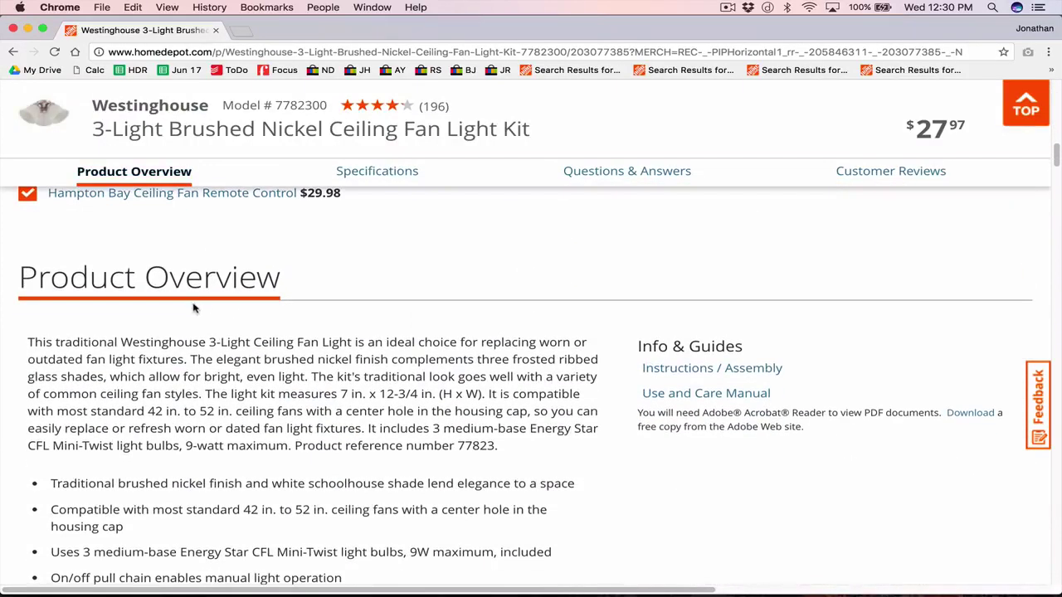
scroll(386, 398, down, 20)
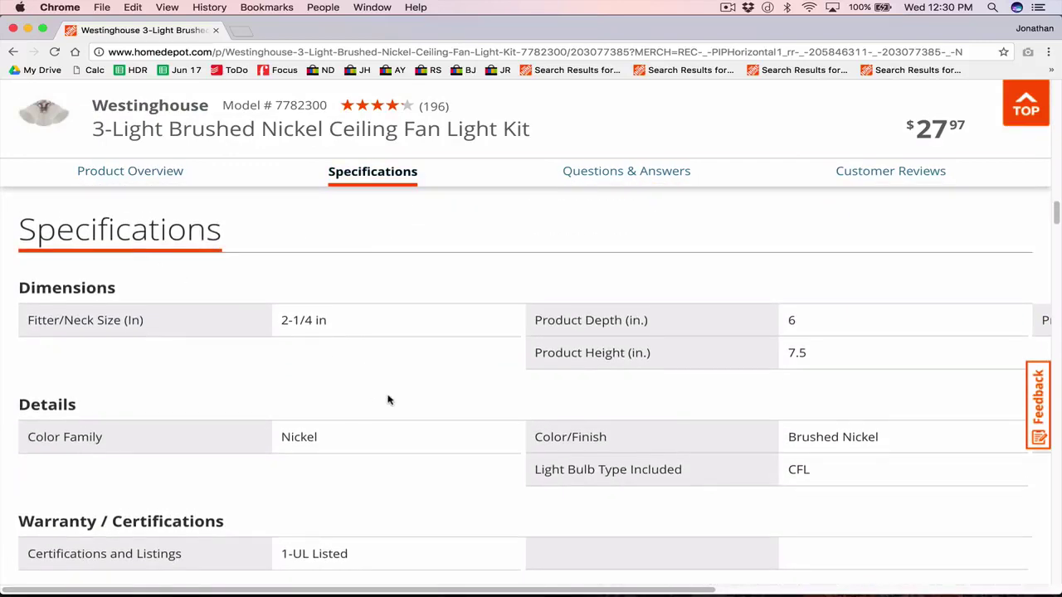
scroll(496, 455, down, 20)
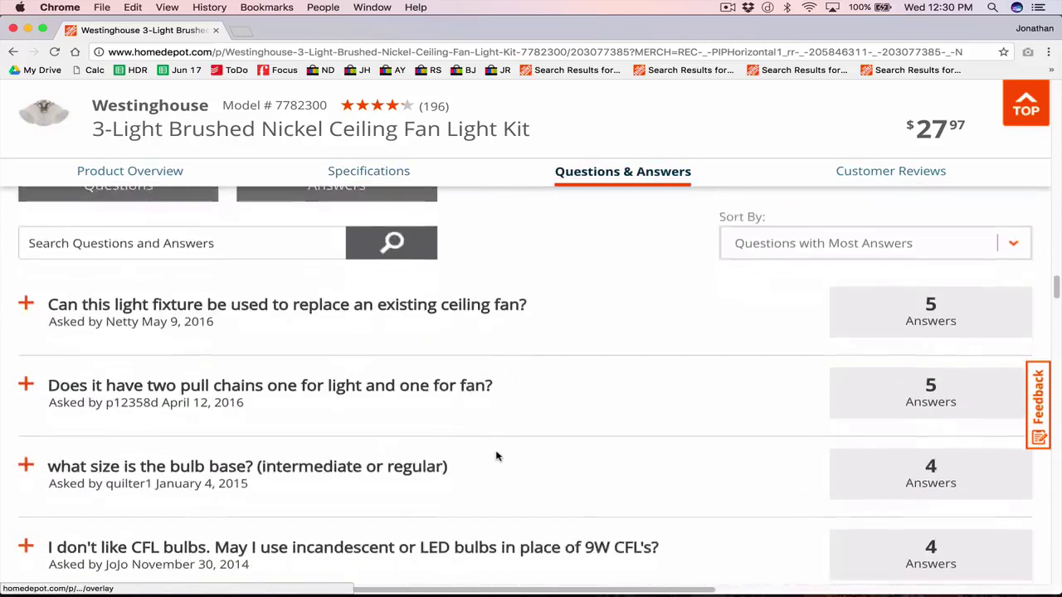
scroll(496, 456, down, 20)
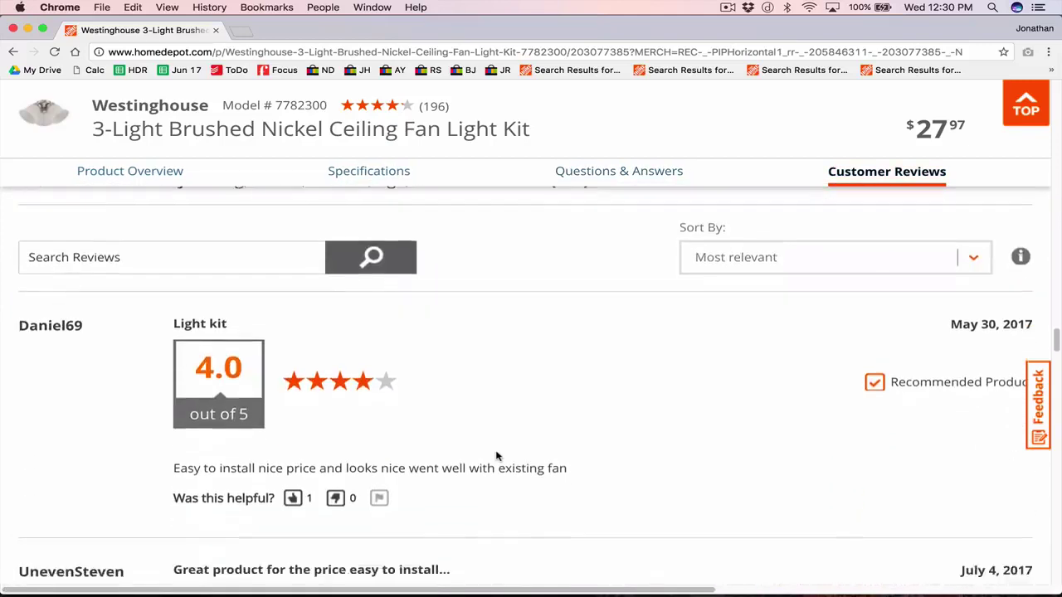
scroll(463, 410, up, 5)
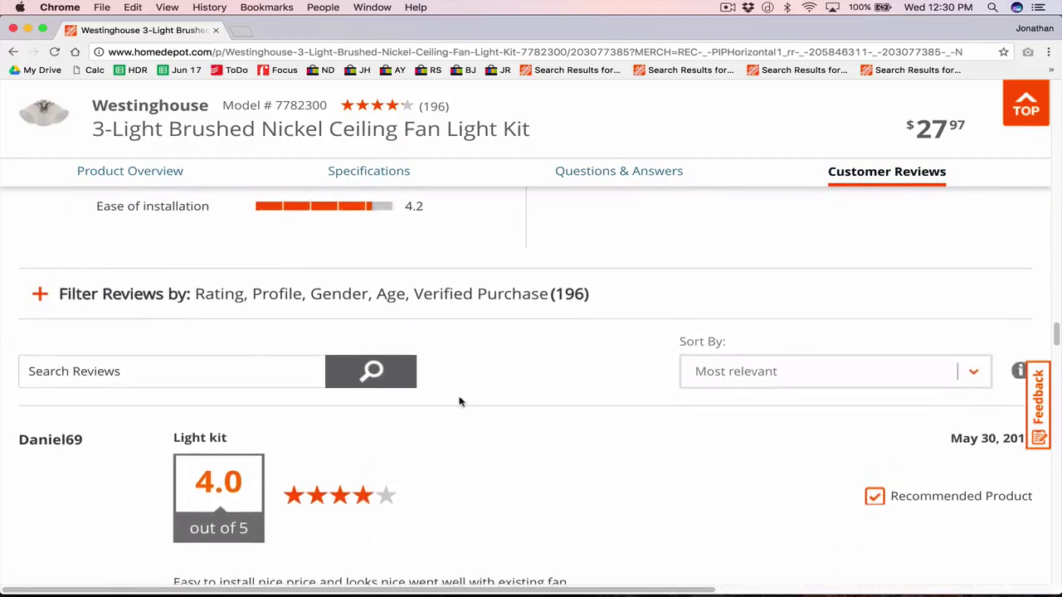
scroll(461, 402, down, 5)
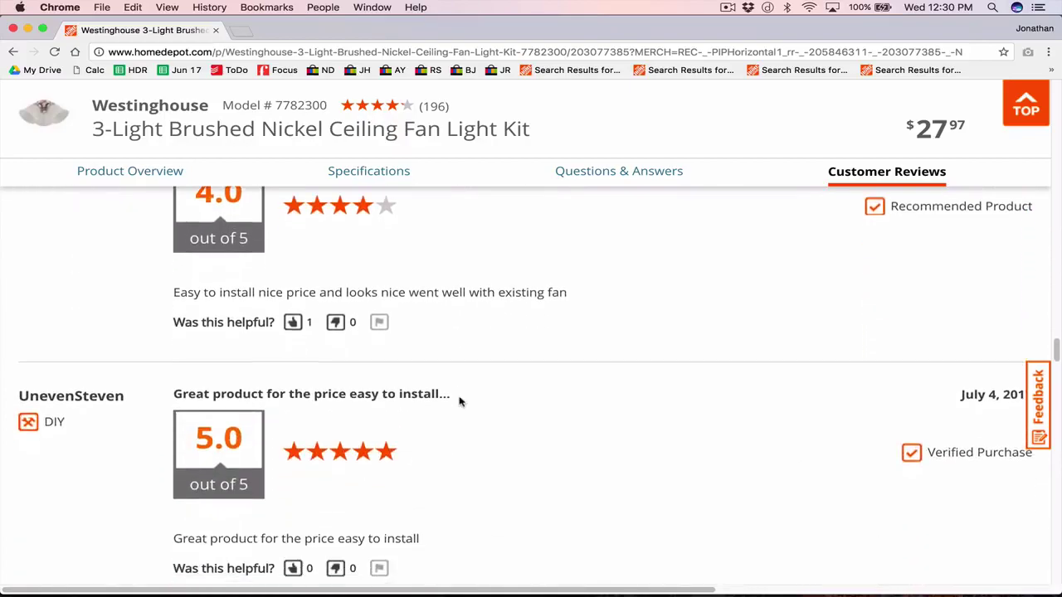
scroll(459, 403, down, 2)
scroll(484, 422, up, 1)
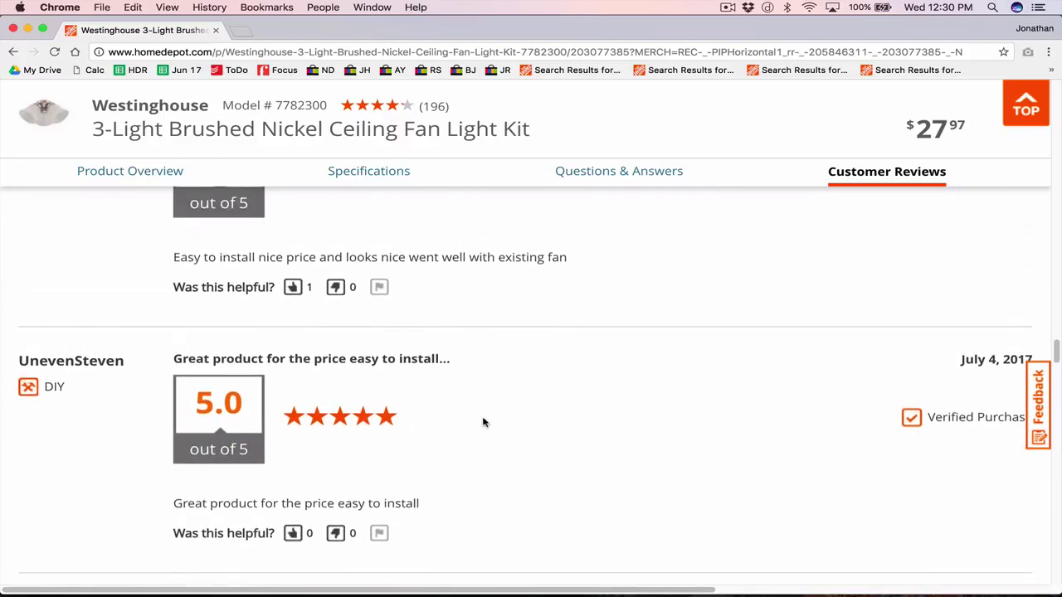
scroll(484, 422, up, 20)
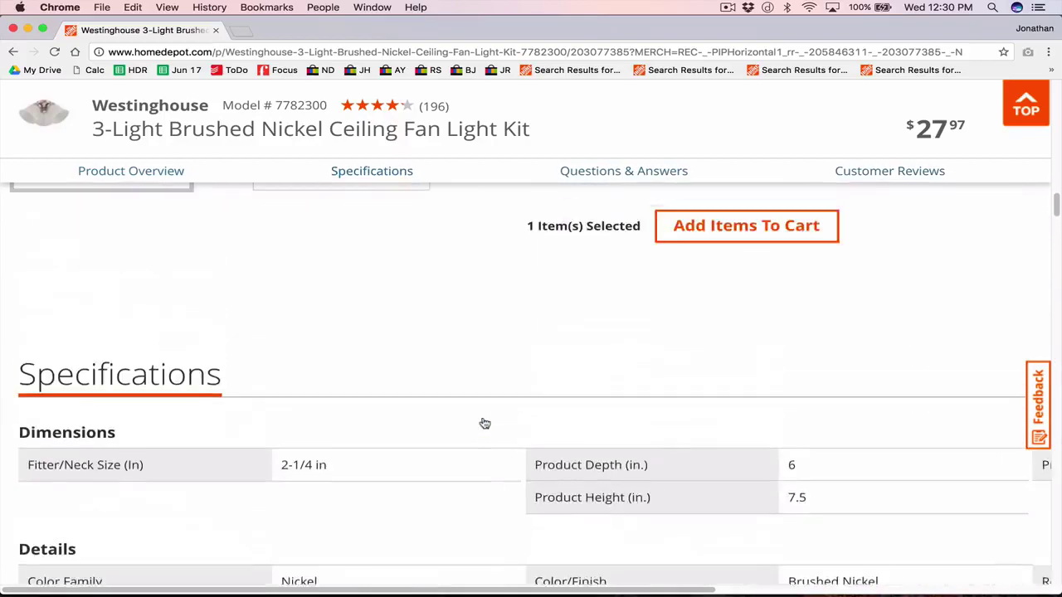
scroll(485, 424, up, 20)
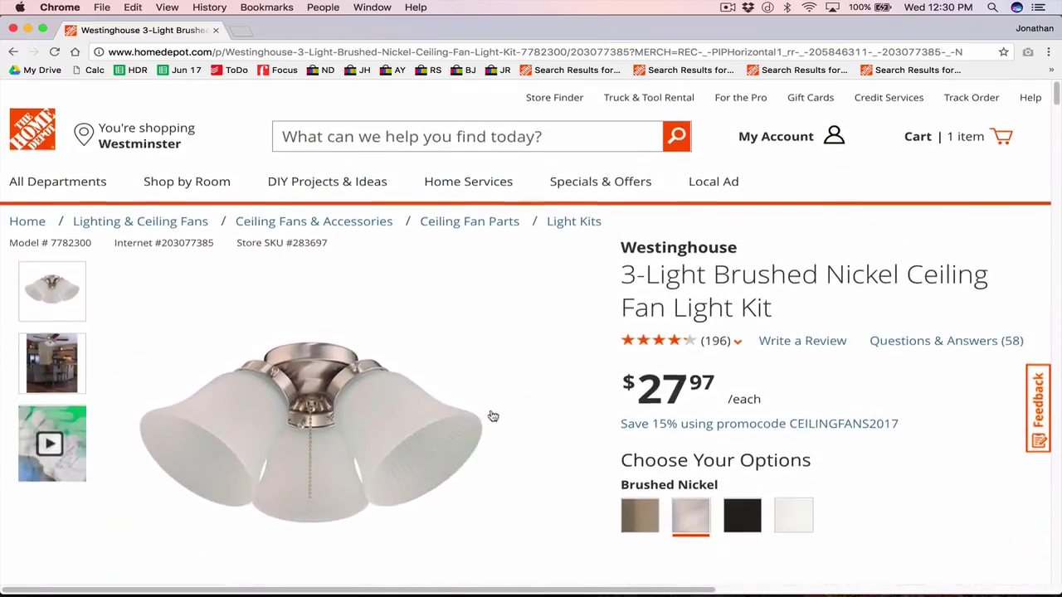